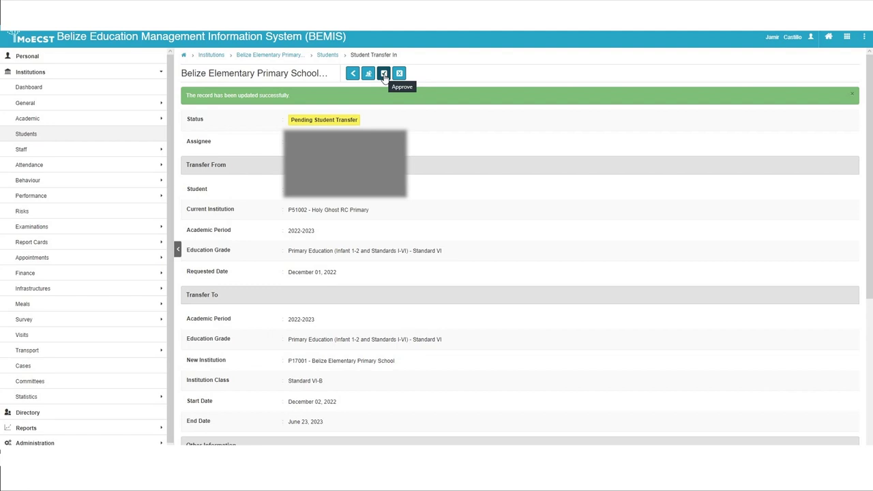
Approve the incoming transfer with an assignee chosen, so the student becomes Transferred
{"action": "left_click", "coordinate": [384, 74]}
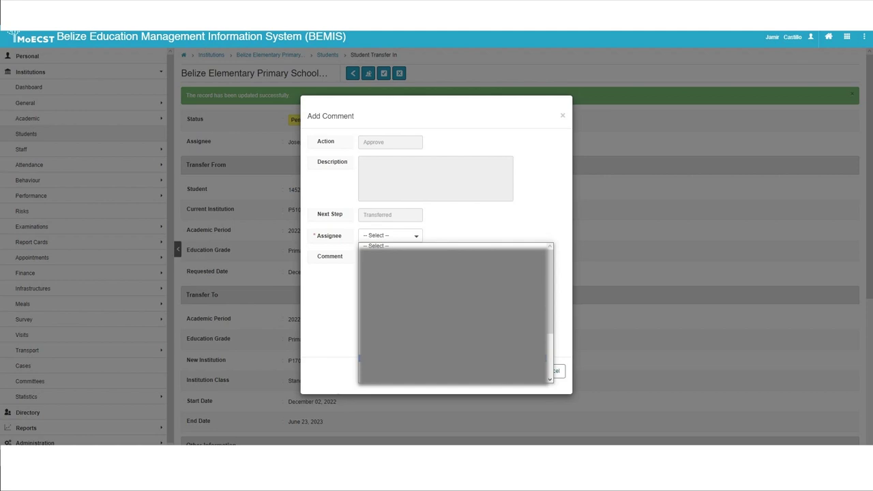
{"action": "left_click", "coordinate": [512, 358]}
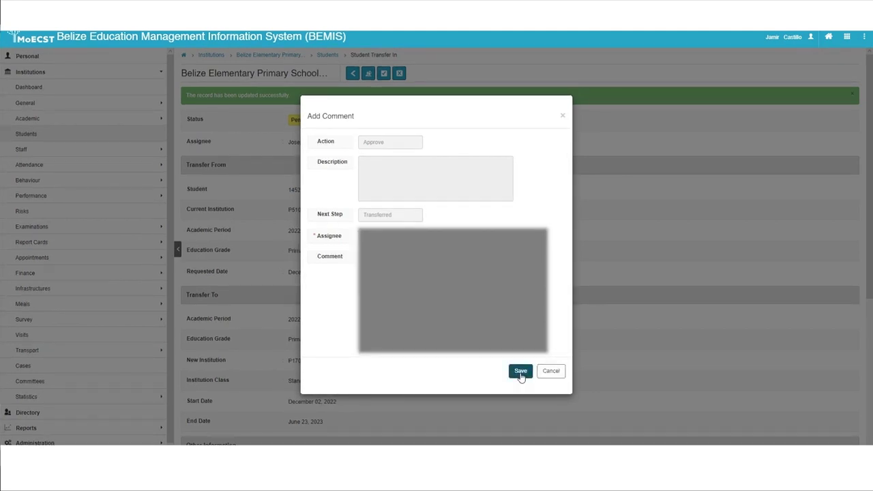
{"action": "left_click", "coordinate": [521, 372]}
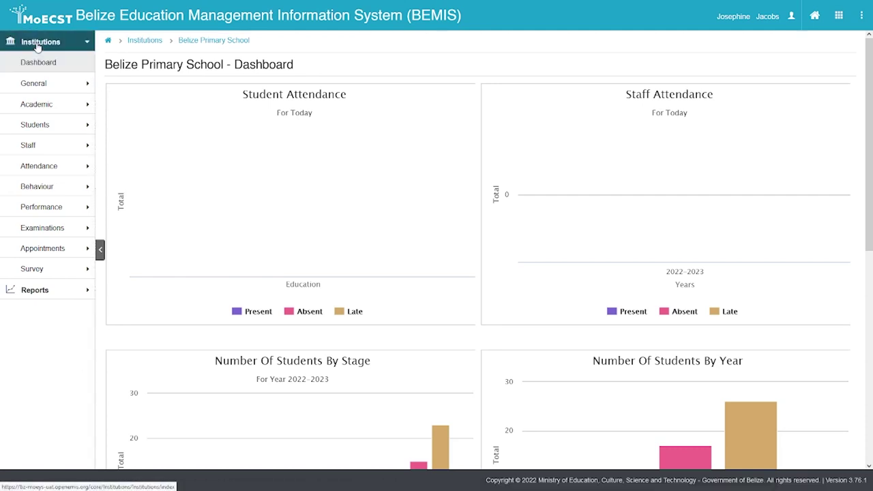
Open Belize Primary School's 2022-2023 Students list from the sidebar
{"action": "left_click", "coordinate": [37, 129]}
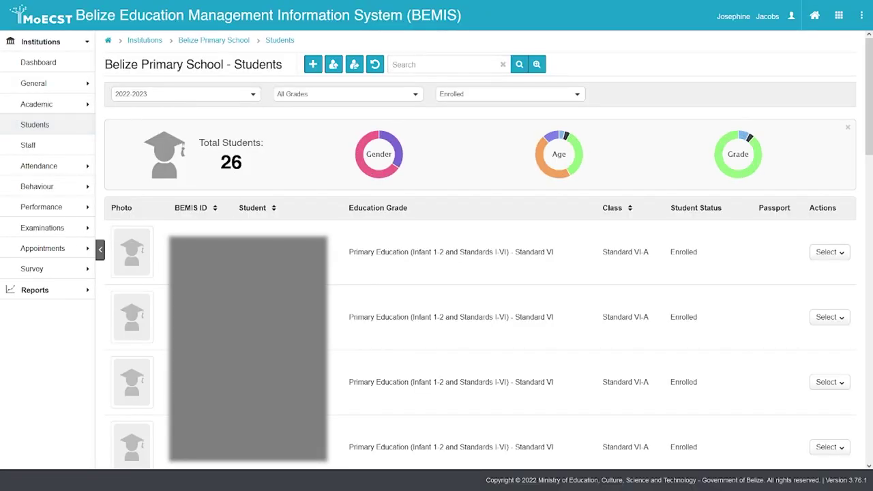
Open an enrolled student's profile and start a Student Transfer Out form for them
{"action": "left_click", "coordinate": [248, 251]}
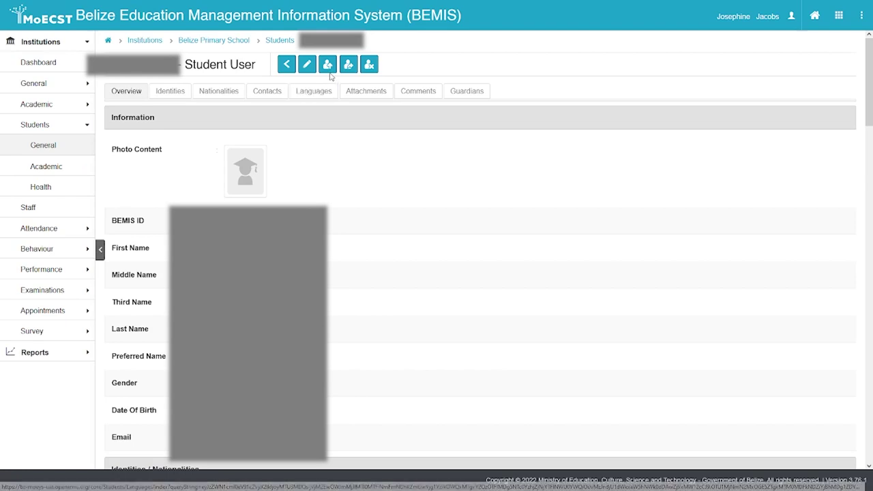
{"action": "left_click", "coordinate": [348, 66]}
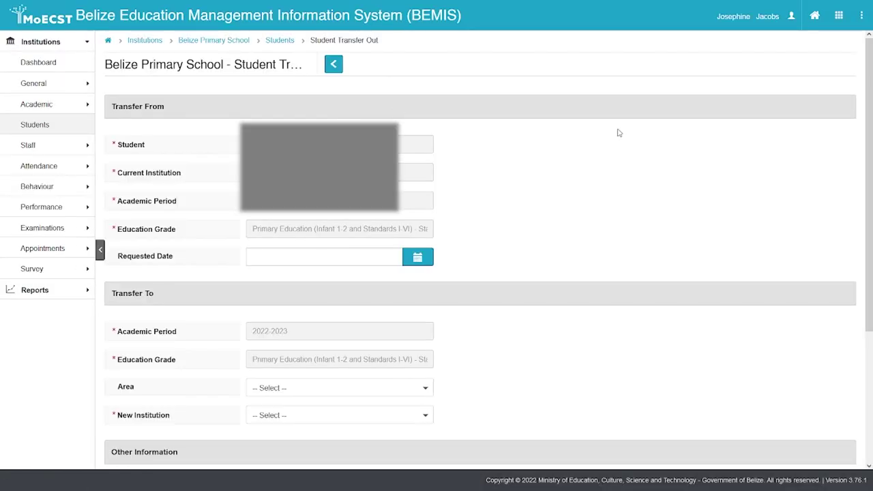
{"action": "scroll", "coordinate": [868, 106], "scroll_direction": "down", "scroll_amount": 1}
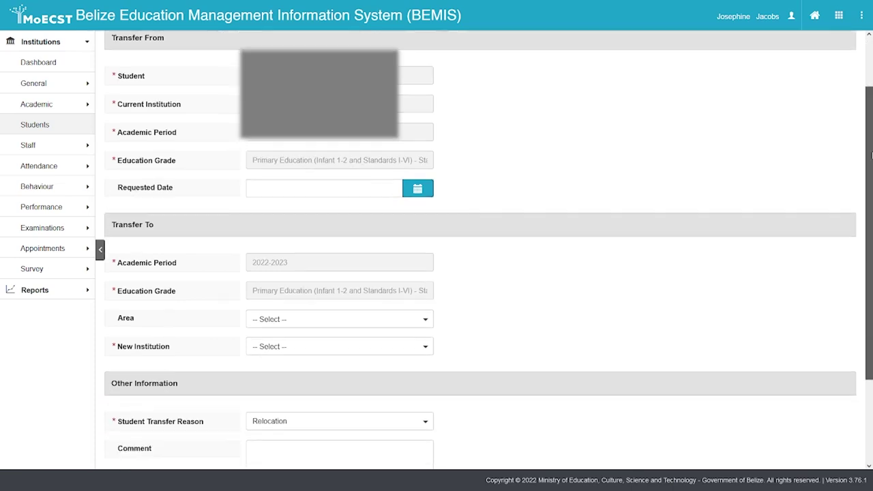
Set Requested Date to 1 November 2022 and Area to BLZ003 - Belize District
{"action": "left_click", "coordinate": [320, 187]}
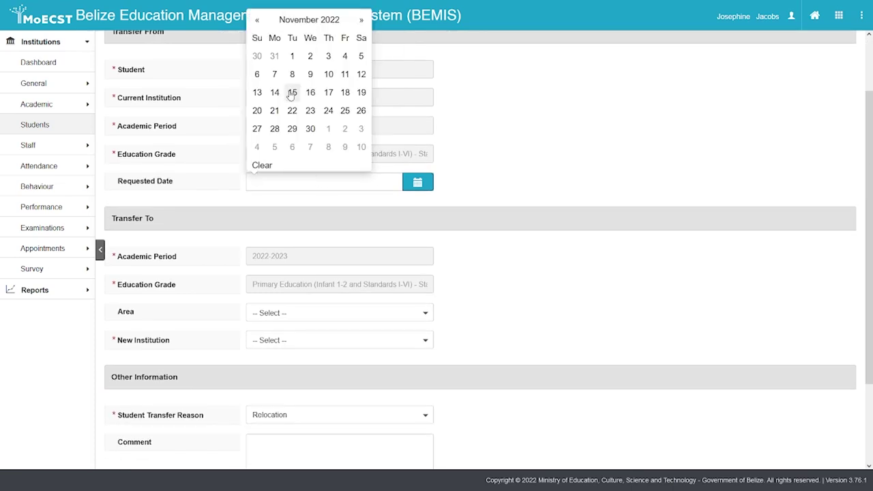
{"action": "left_click", "coordinate": [292, 56]}
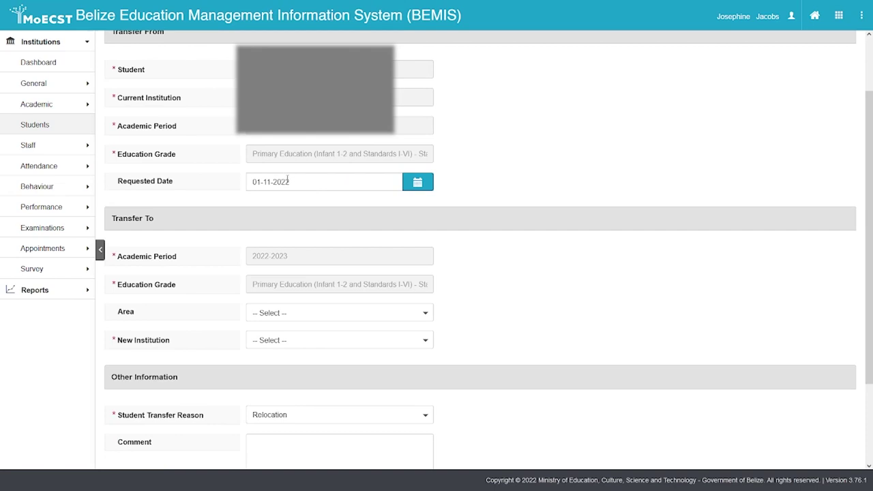
{"action": "left_click", "coordinate": [413, 314]}
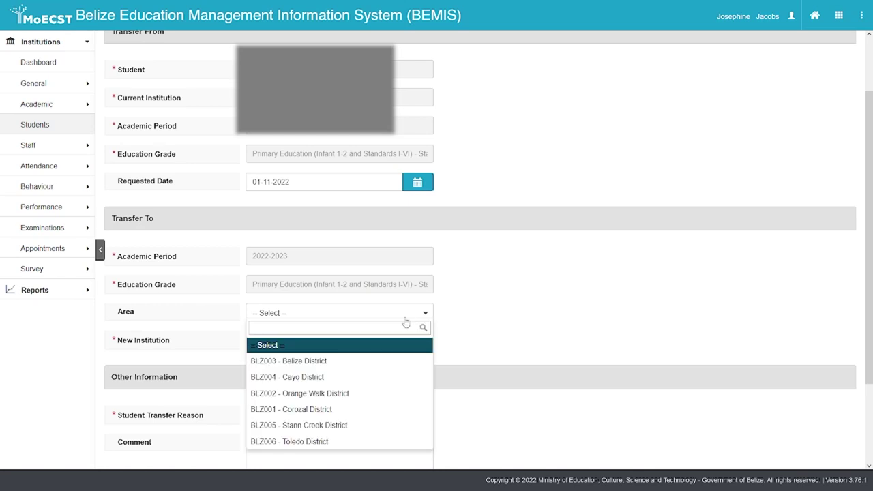
{"action": "left_click", "coordinate": [363, 361]}
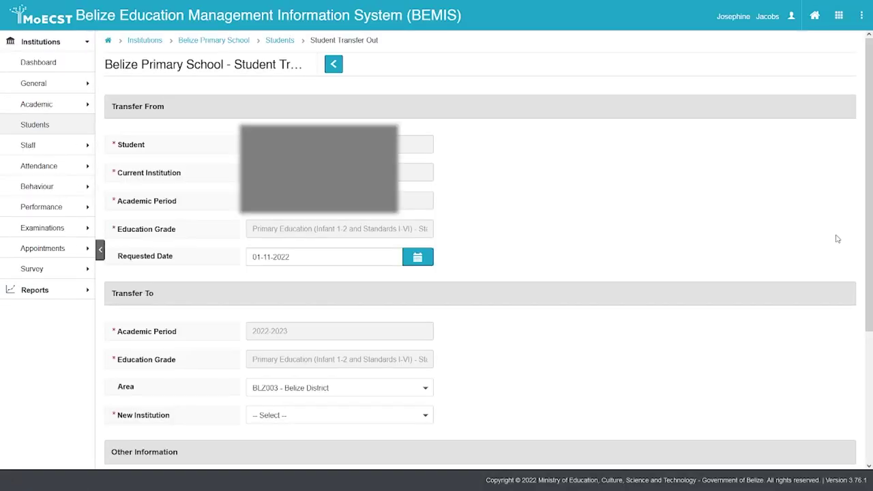
{"action": "key", "text": "ctrl+a"}
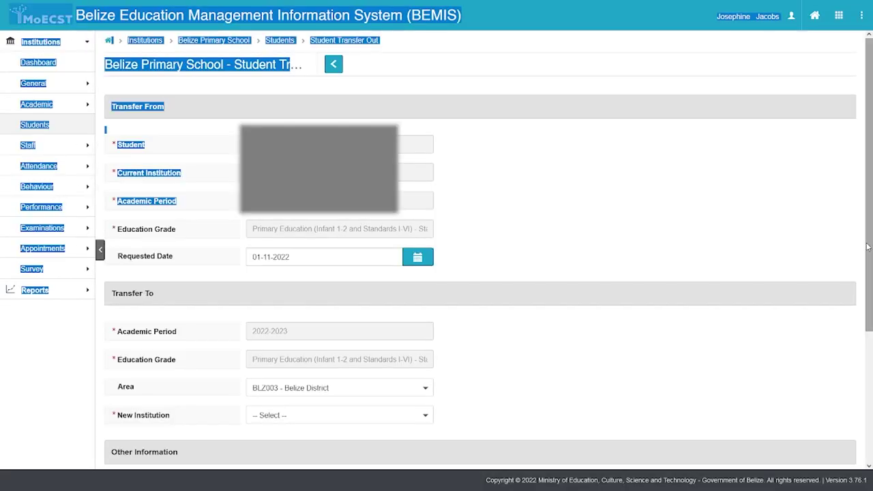
{"action": "left_click_drag", "start_coordinate": [868, 217], "coordinate": [868, 339]}
{"action": "left_click", "coordinate": [590, 342]}
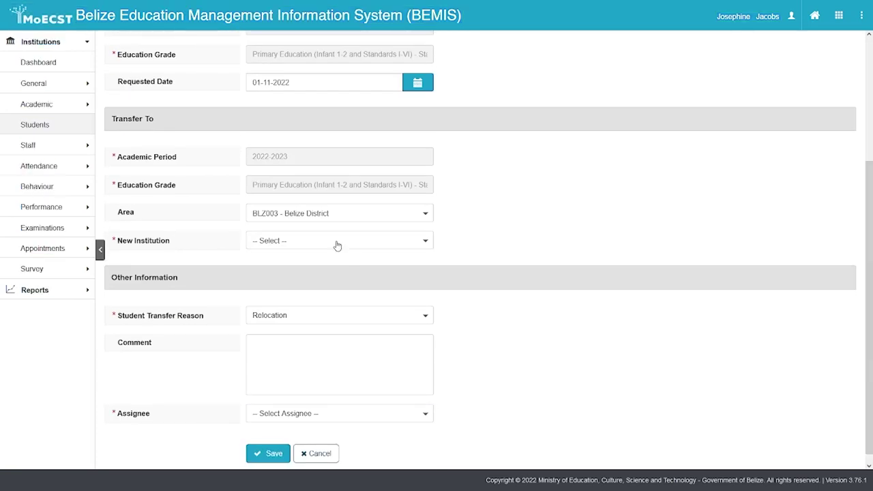
Choose P10301 - Crooked Tree Government Primary as new institution, keeping Relocation as reason
{"action": "left_click", "coordinate": [424, 243]}
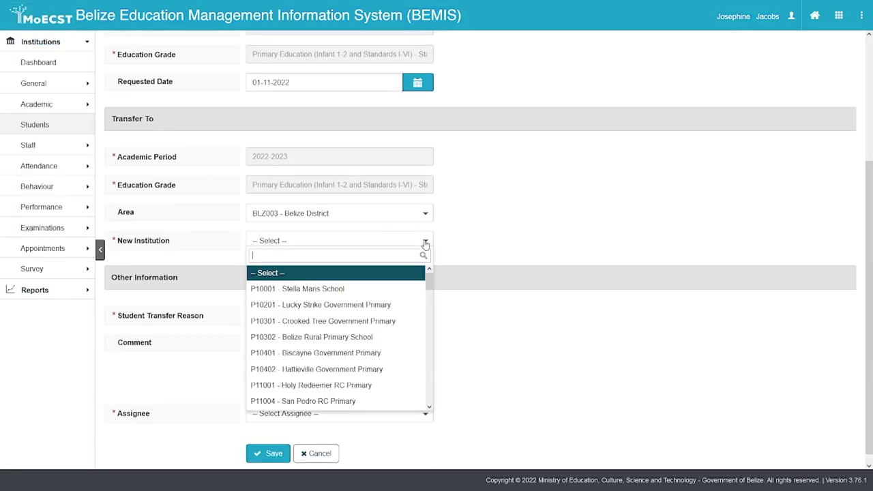
{"action": "left_click", "coordinate": [386, 321]}
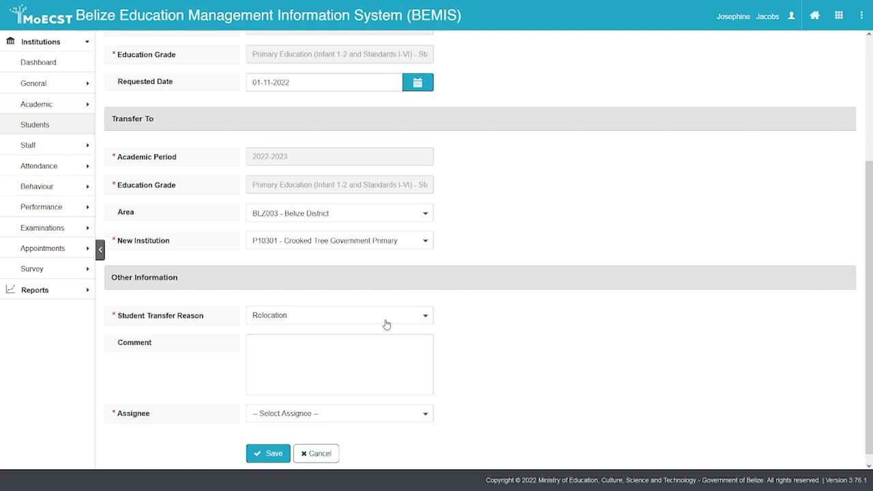
{"action": "left_click", "coordinate": [427, 317]}
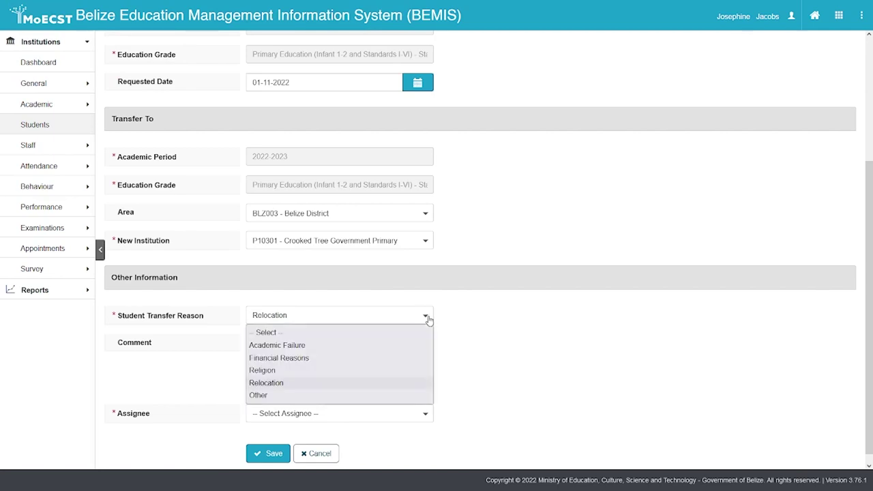
{"action": "left_click", "coordinate": [419, 383]}
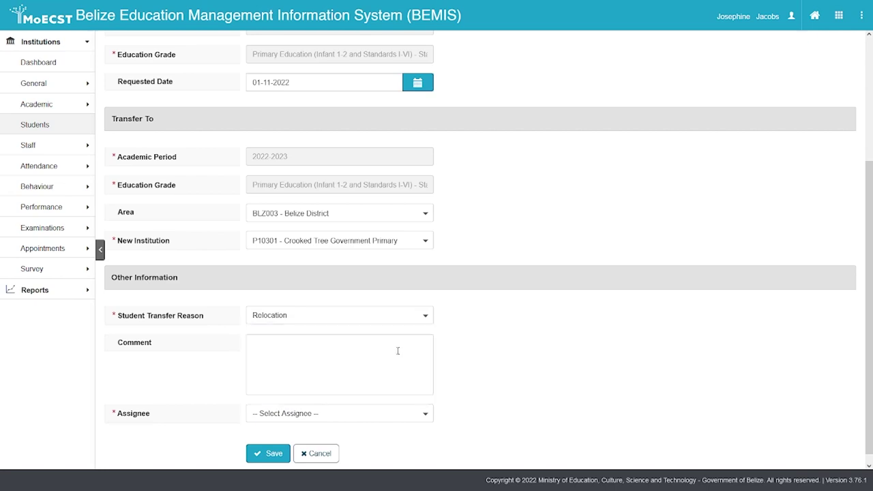
Add the comment 'Family moved to Crooked Tree' and select the transfer's assignee
{"action": "left_click", "coordinate": [366, 351]}
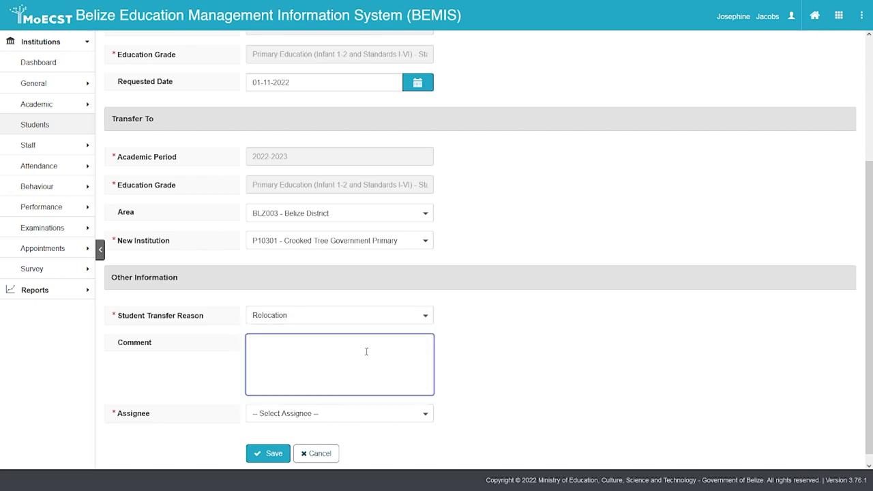
{"action": "type", "text": "Family moved to Crooked Tree."}
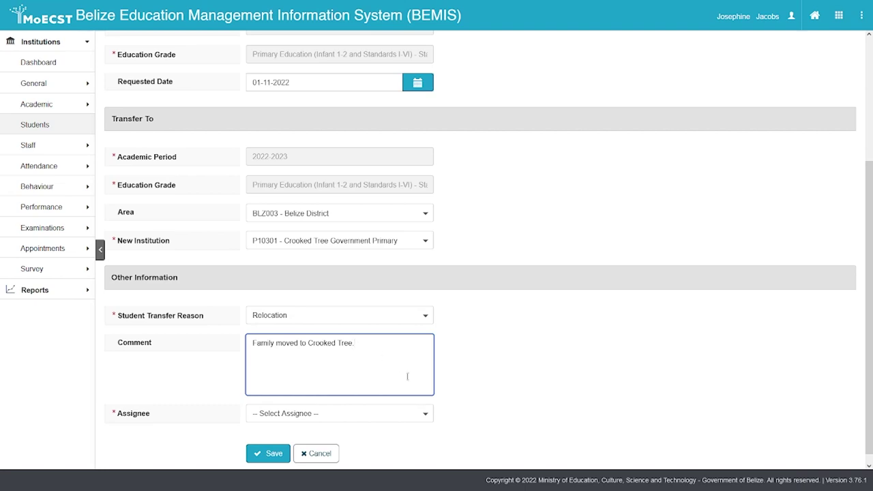
{"action": "left_click", "coordinate": [425, 415]}
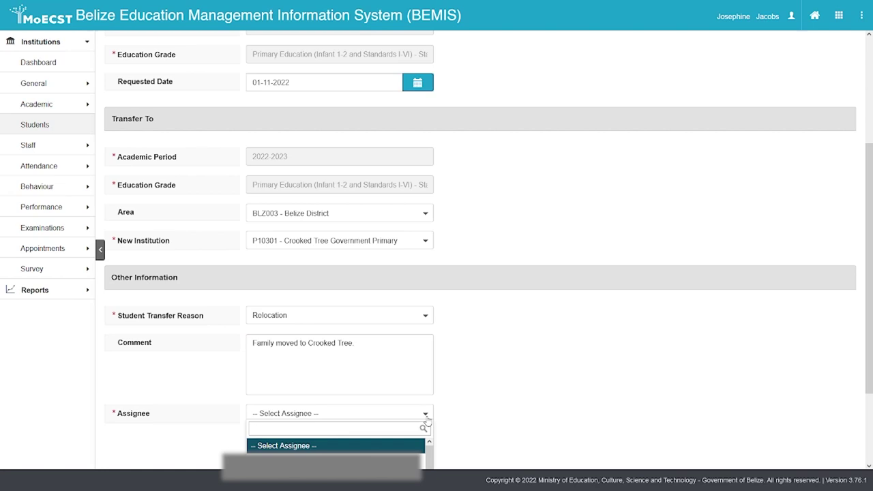
{"action": "left_click", "coordinate": [871, 399]}
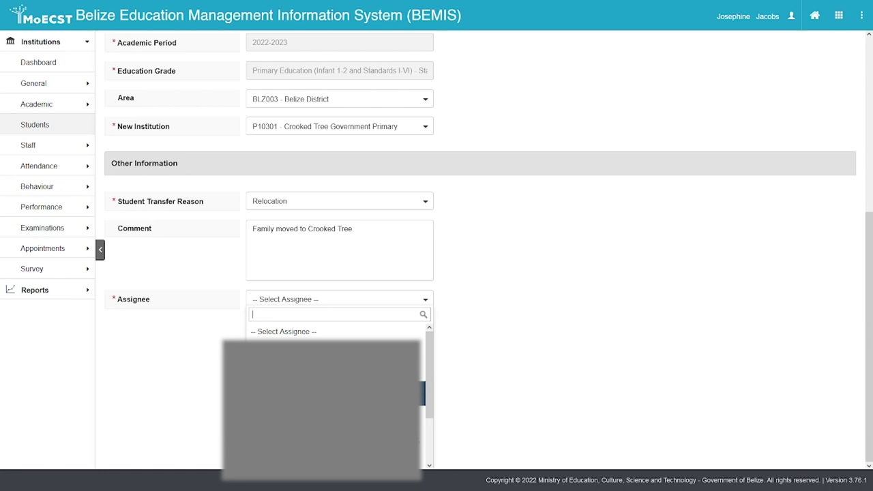
{"action": "scroll", "coordinate": [428, 383], "scroll_direction": "down", "scroll_amount": 3}
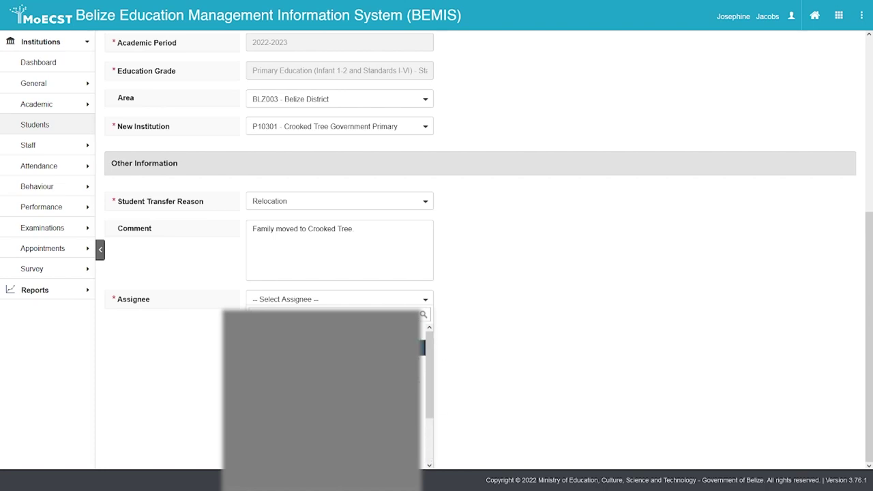
{"action": "left_click", "coordinate": [289, 362]}
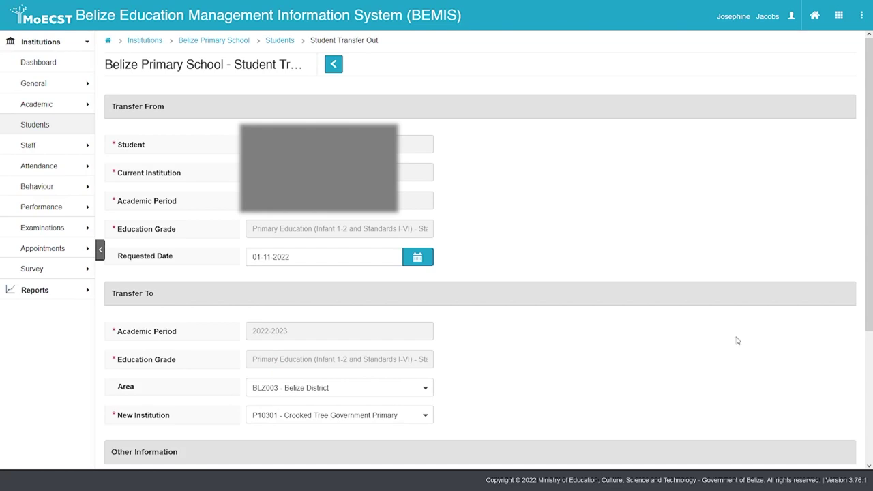
Save the transfer-out form, view the record with status Open, and begin Submit For Approval
{"action": "scroll", "coordinate": [865, 381], "scroll_direction": "down", "scroll_amount": 3}
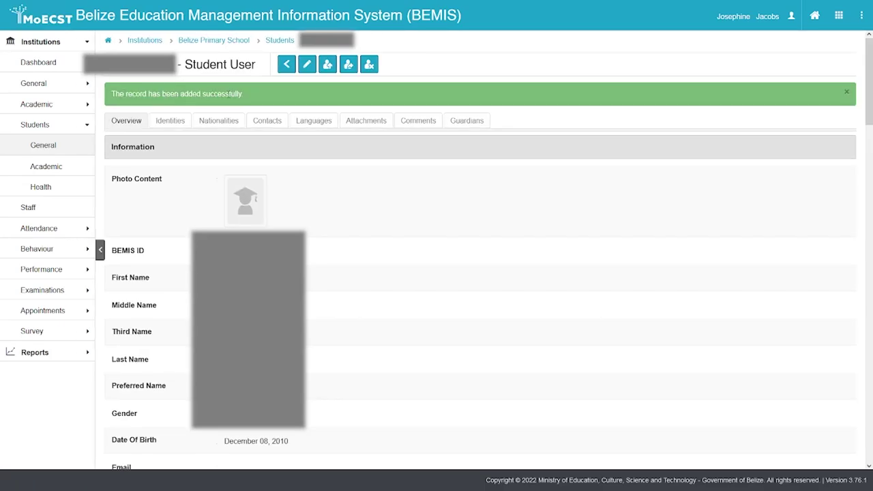
{"action": "left_click", "coordinate": [348, 65]}
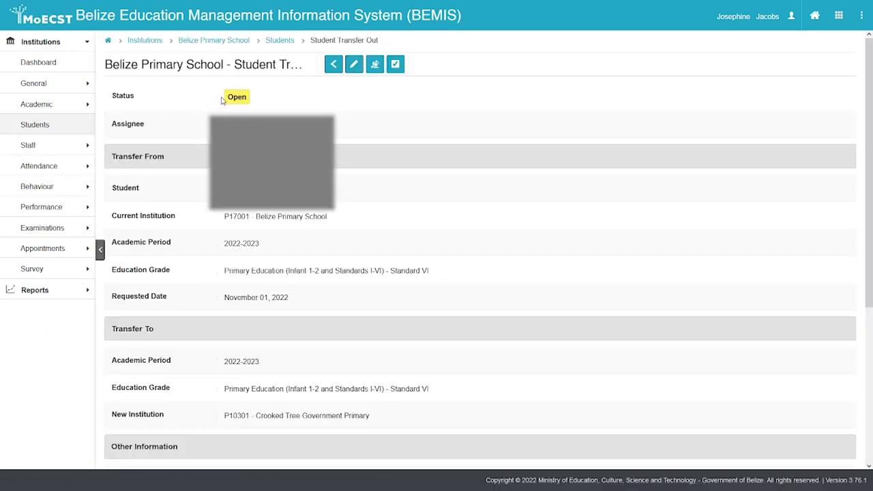
{"action": "left_click", "coordinate": [396, 65]}
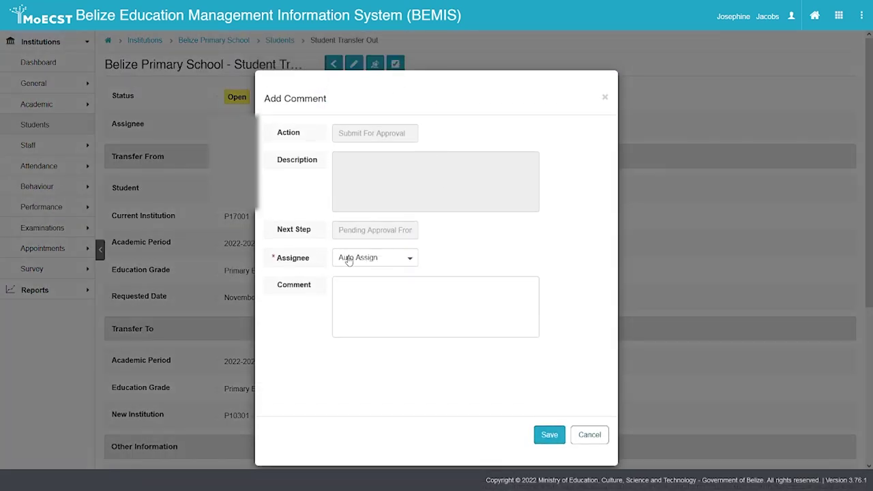
Submit for approval with Auto Assign and the comment 'Family moved to Crooked Tree.'
{"action": "left_click", "coordinate": [368, 286]}
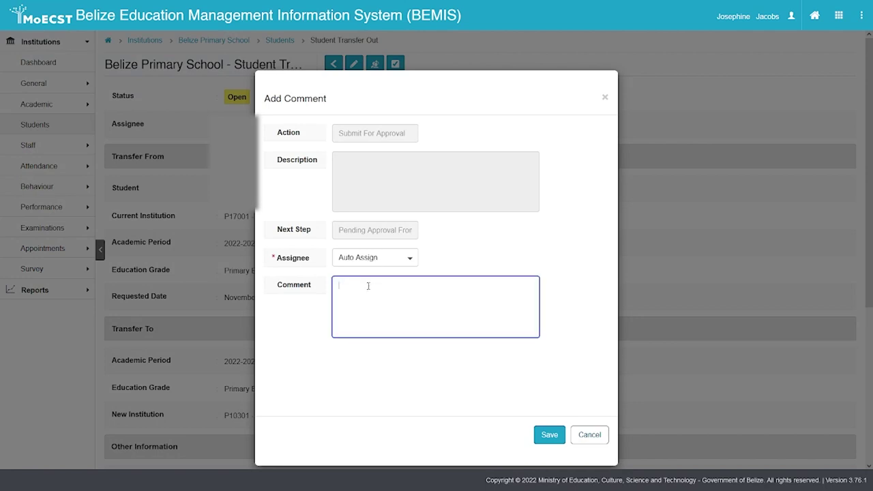
{"action": "type", "text": "Family moved to Crooked Tree."}
{"action": "left_click", "coordinate": [546, 439]}
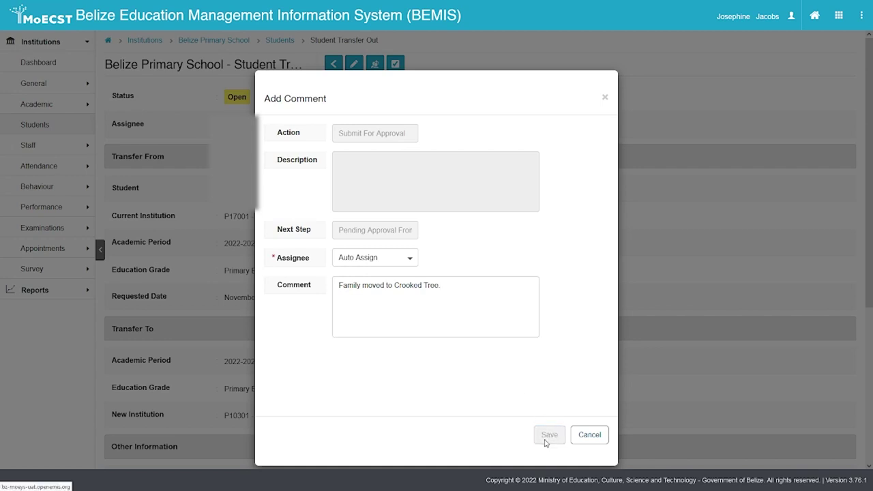